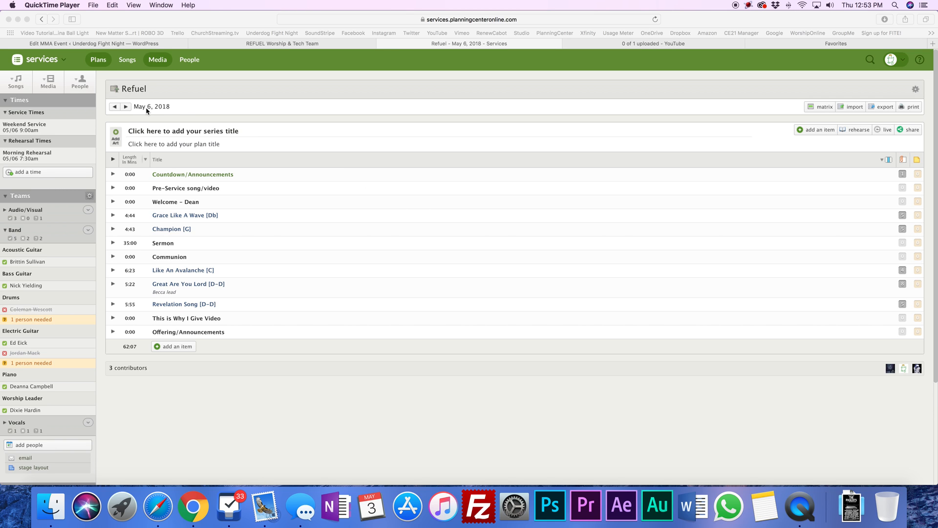
Step: Load the matrix with 0 previous plans and 8 next plans, and expand the Audio/Visual team
click(824, 108)
click(824, 108)
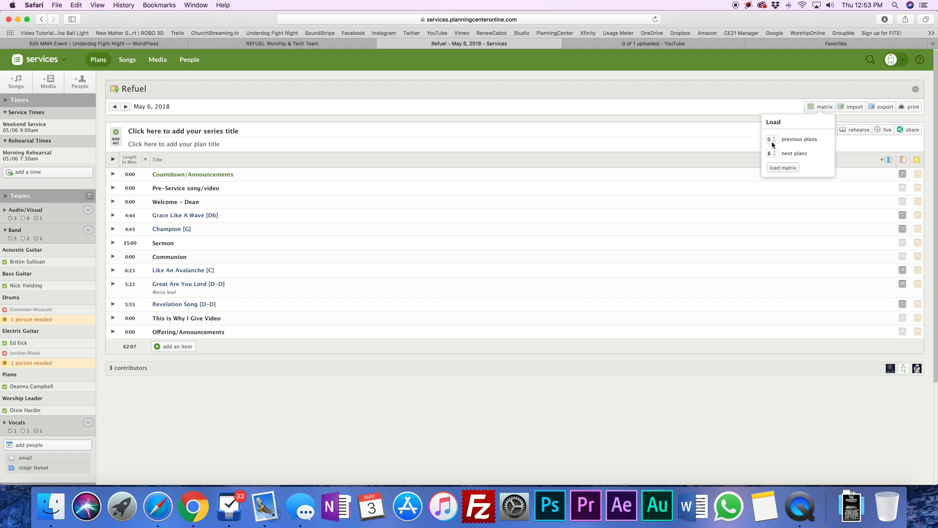
click(788, 169)
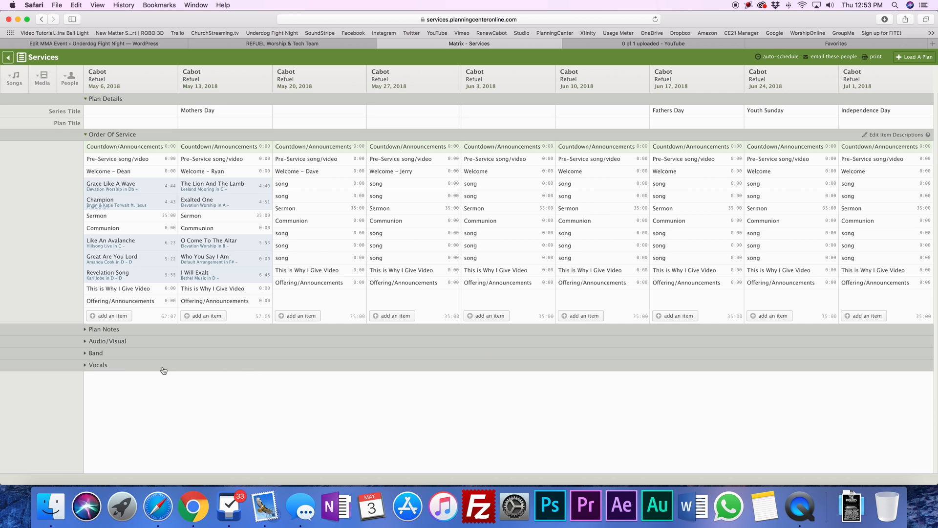
click(86, 341)
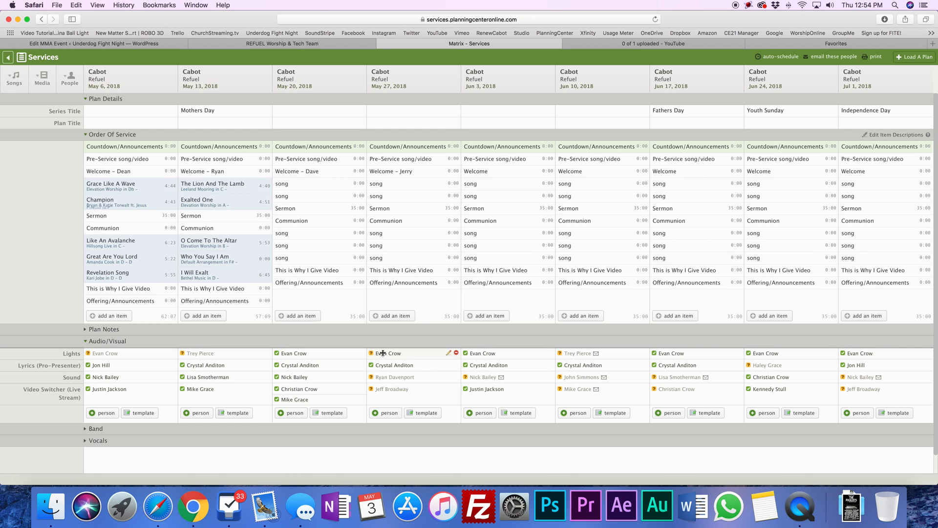
Step: Remove the Lights volunteer from the May 27 plan and copy the May 20 Lights volunteer into that slot
click(457, 352)
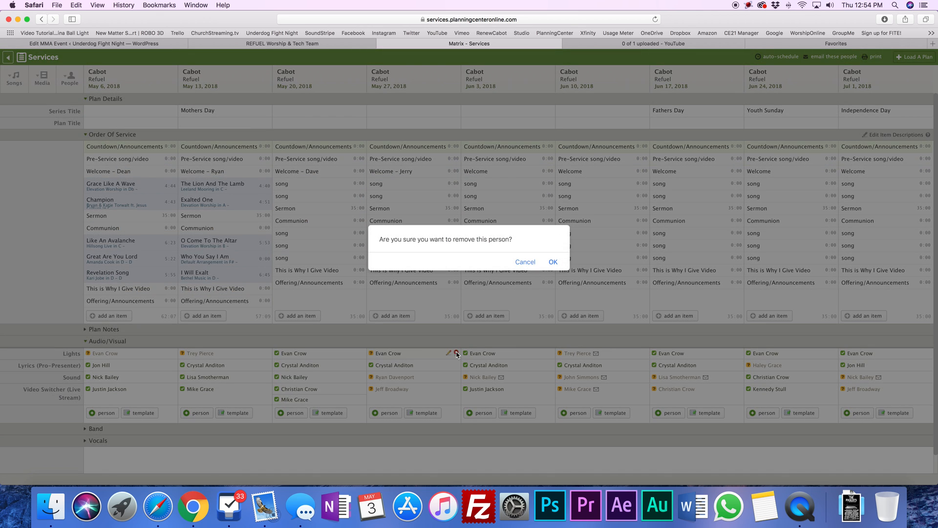
click(552, 261)
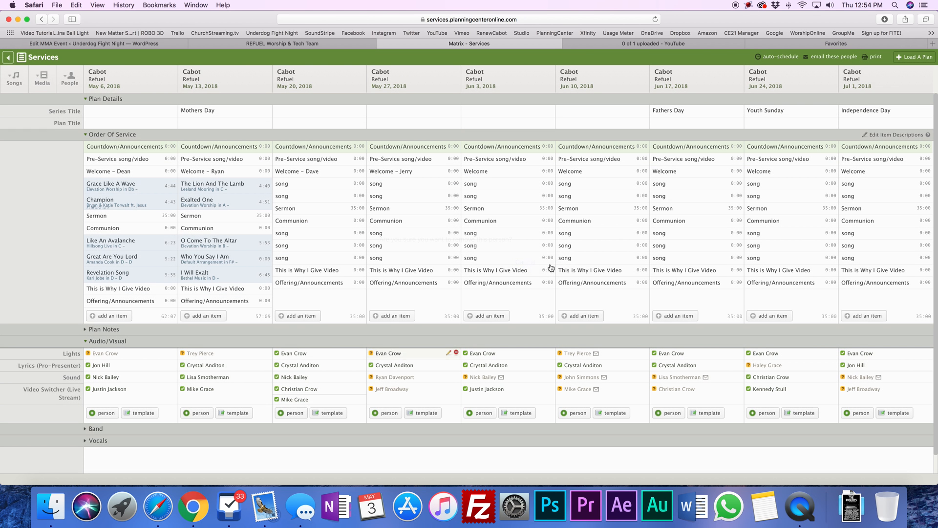
click(456, 353)
drag(292, 353, 382, 354)
Step: Copy The Lion And The Lamb from May 13 into the May 20 and May 27 plans and check the May 20 copy's item description
drag(234, 184, 383, 184)
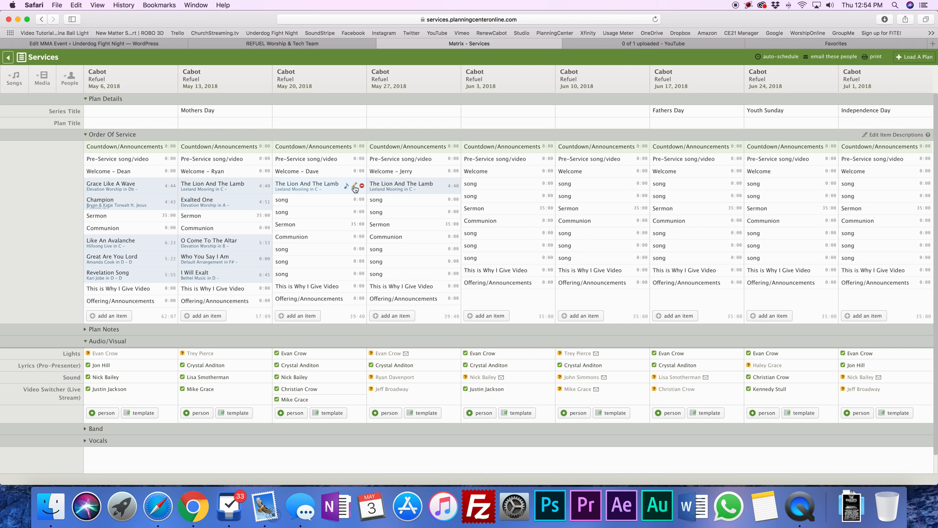
click(354, 186)
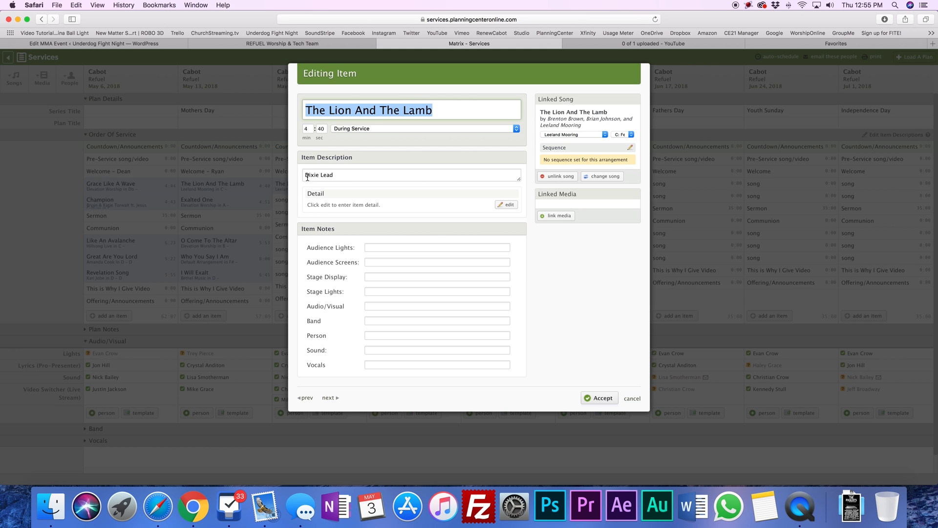
drag(305, 175, 342, 177)
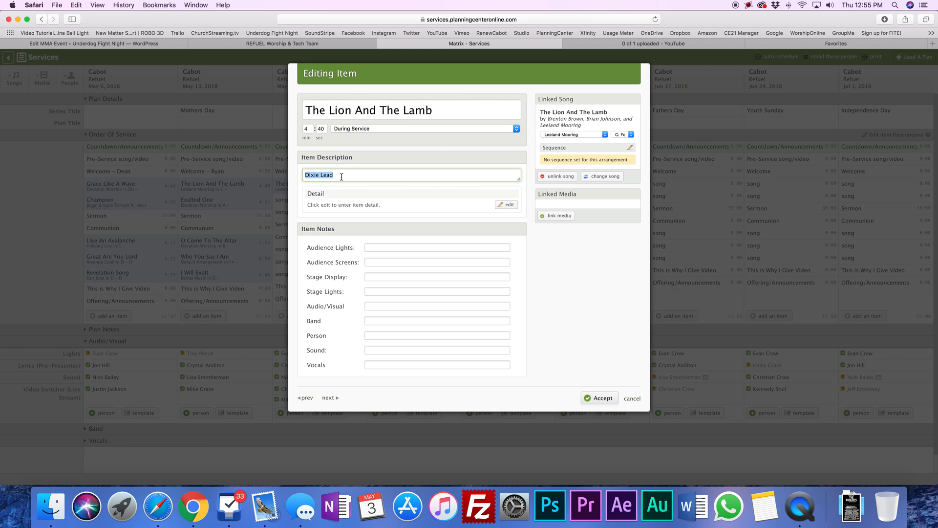
click(632, 400)
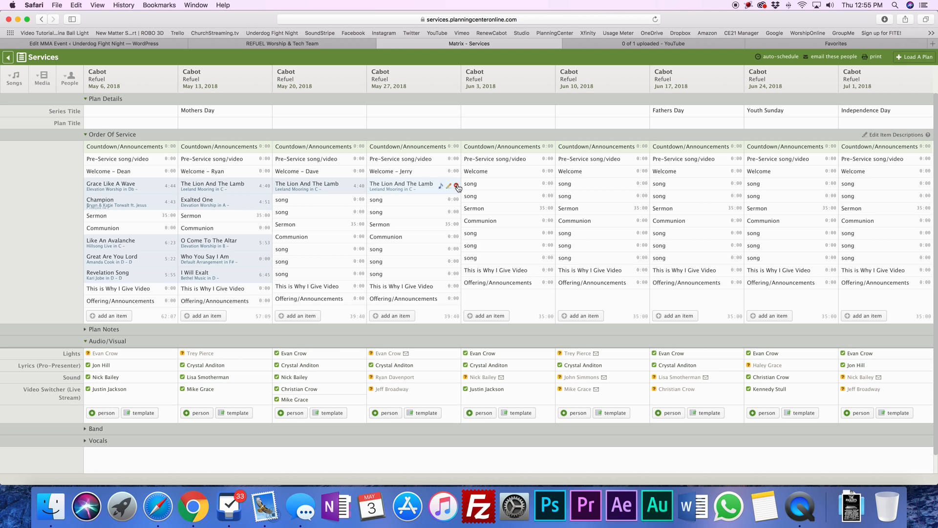
Step: Remove the copied song The Lion And The Lamb from the May 27 and May 20 plans
click(456, 185)
click(549, 267)
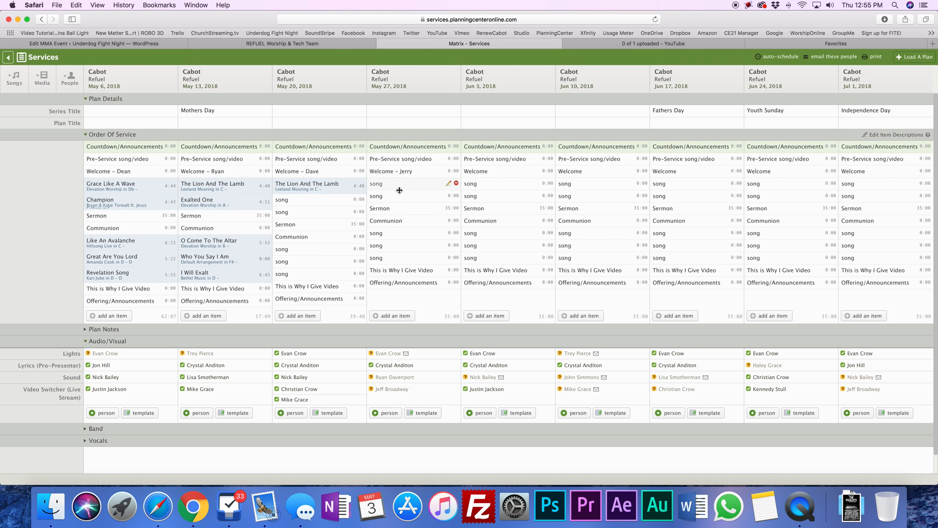
click(362, 186)
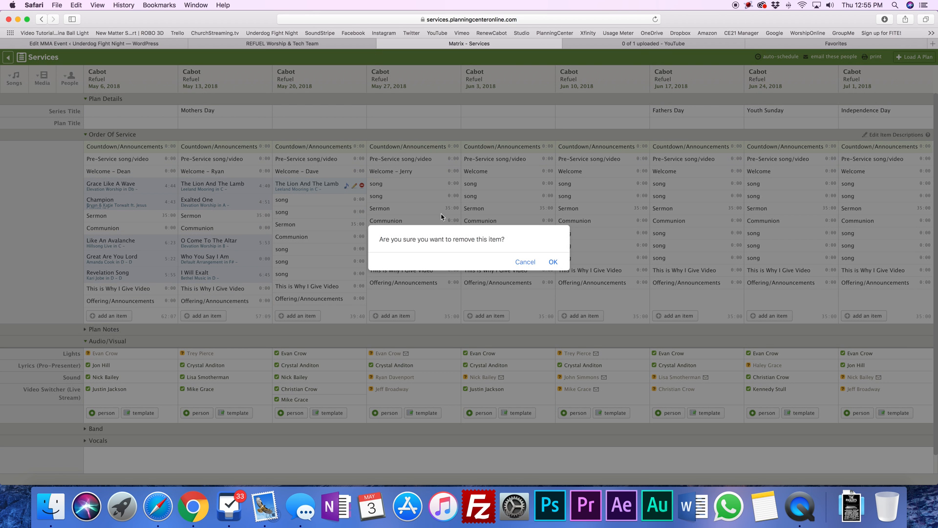
click(553, 261)
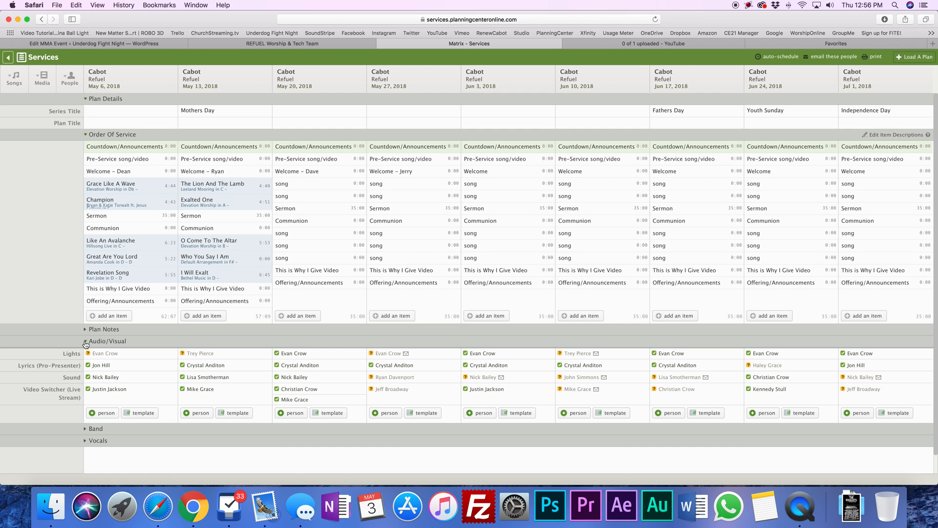
Step: Collapse the Order Of Service section and expand the Band team
click(86, 136)
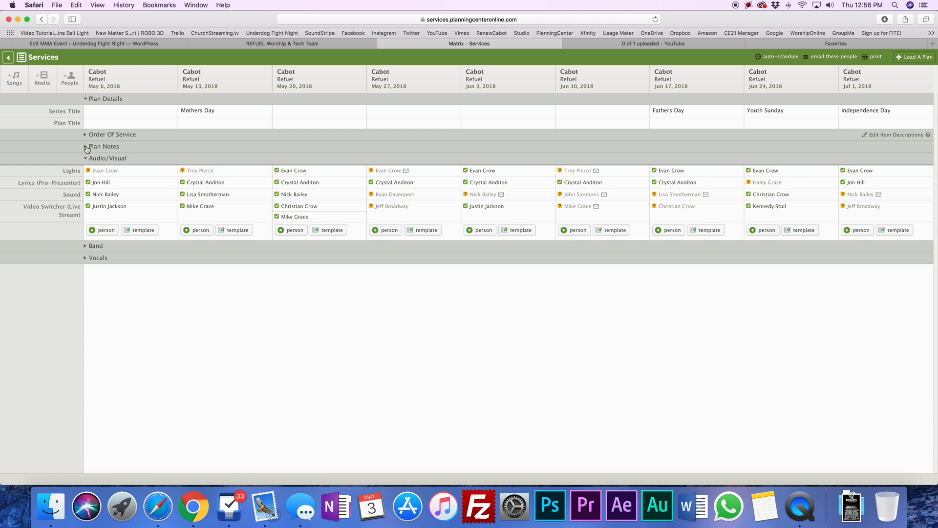
click(85, 249)
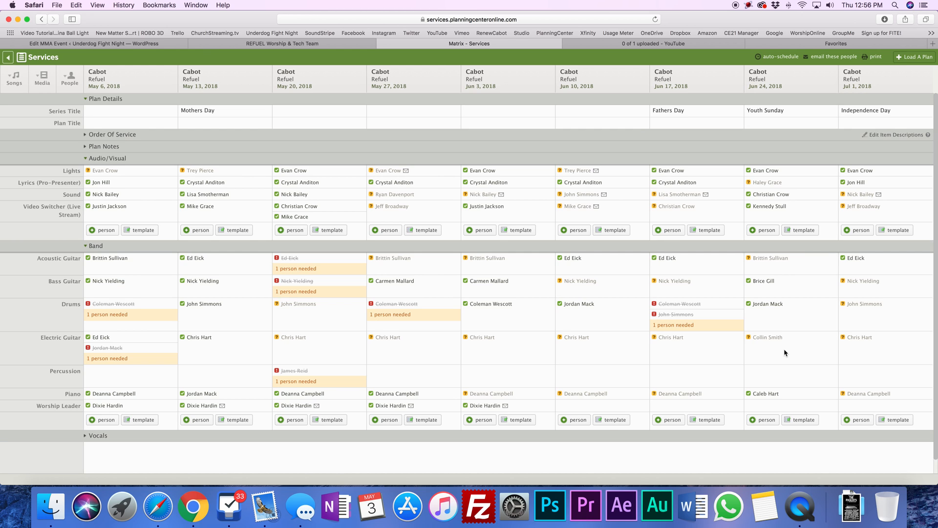
Step: Add all Refuel plans from July 8 through December 30, 2018 to the matrix and close the plan chooser
click(915, 57)
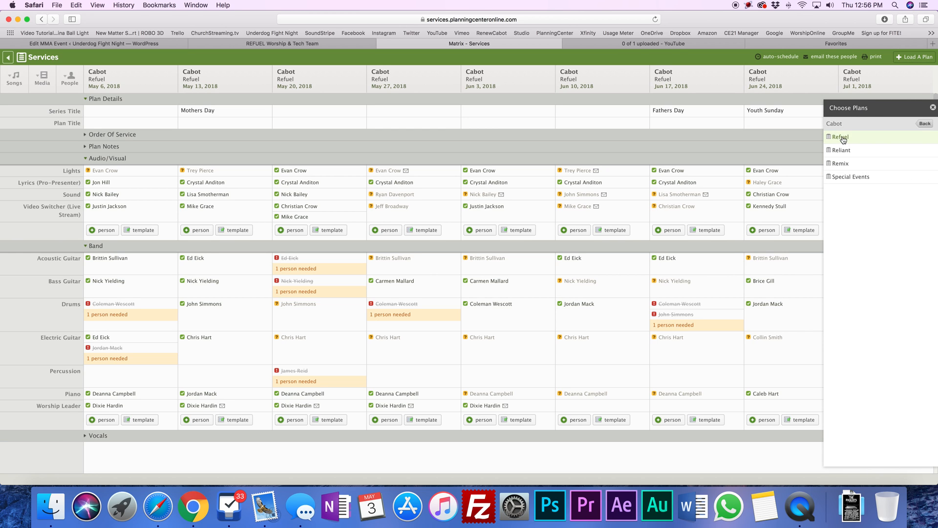
click(841, 138)
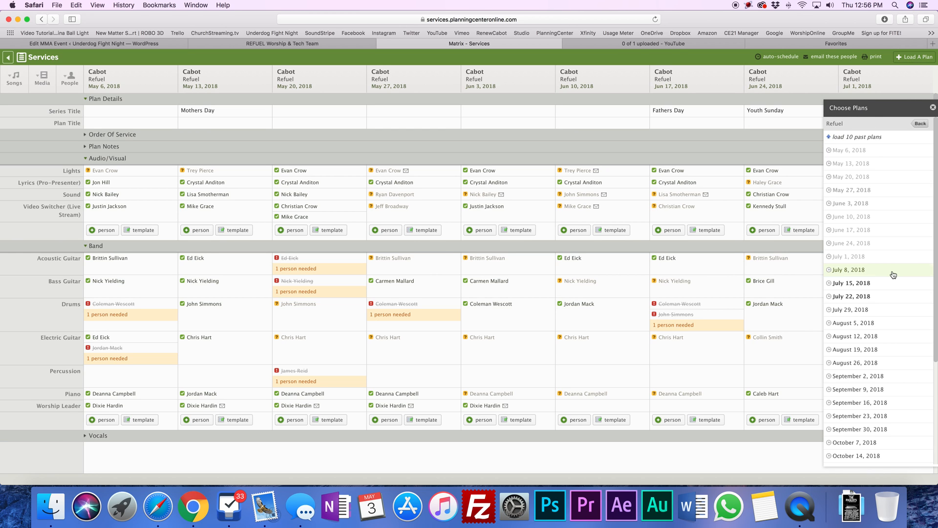
click(863, 275)
click(864, 283)
click(865, 297)
click(865, 310)
click(864, 323)
click(864, 336)
click(863, 349)
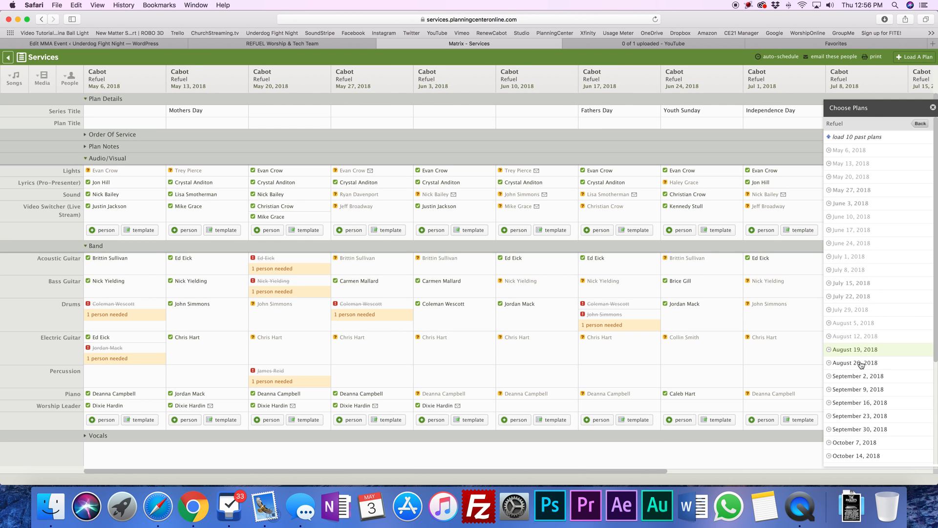
click(861, 362)
click(859, 376)
click(858, 390)
click(860, 403)
click(860, 415)
click(860, 429)
click(850, 442)
scroll(850, 445, down, 5)
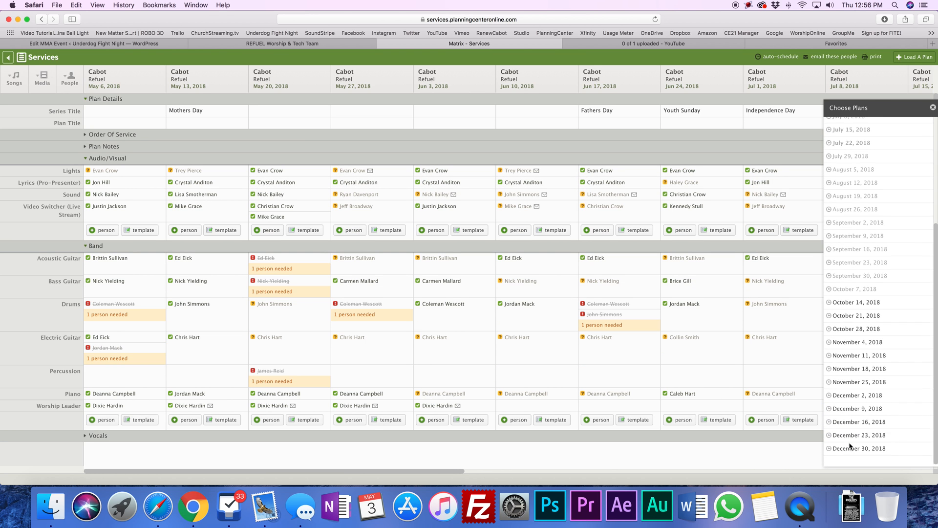
click(876, 313)
click(874, 325)
click(872, 339)
click(871, 350)
click(869, 364)
click(866, 377)
click(863, 390)
click(862, 405)
click(862, 418)
click(863, 430)
click(865, 443)
click(866, 454)
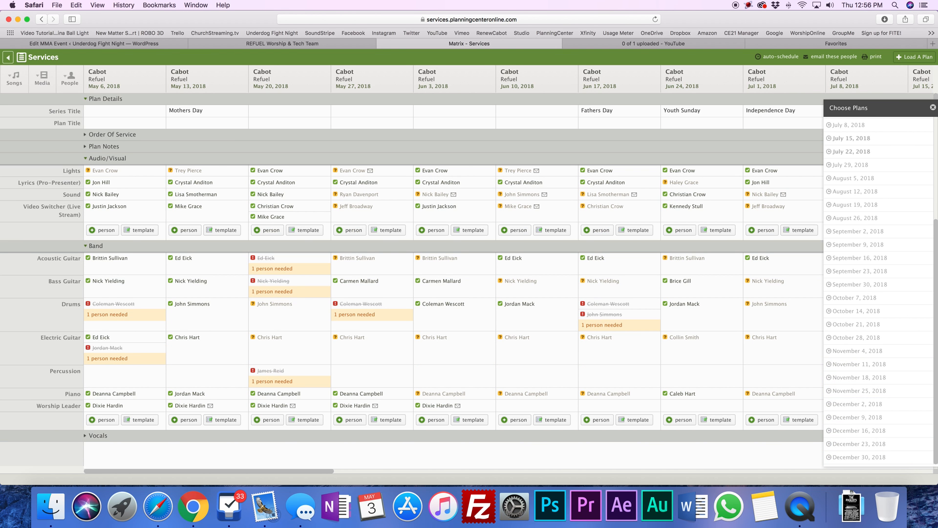
click(930, 112)
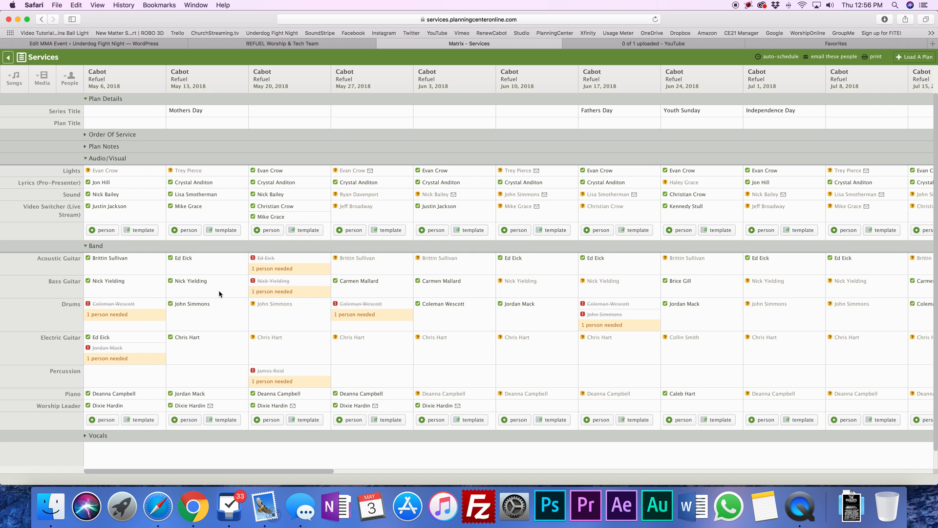
Step: Examine the Sound assignments in the Audio/Visual team across the plans from May through October 2018
scroll(198, 247, right, 1)
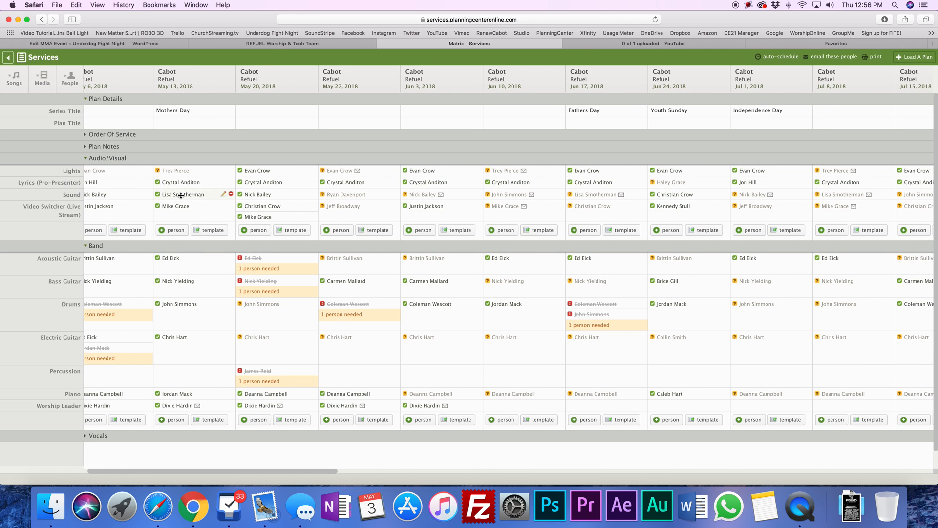
scroll(180, 195, left, 1)
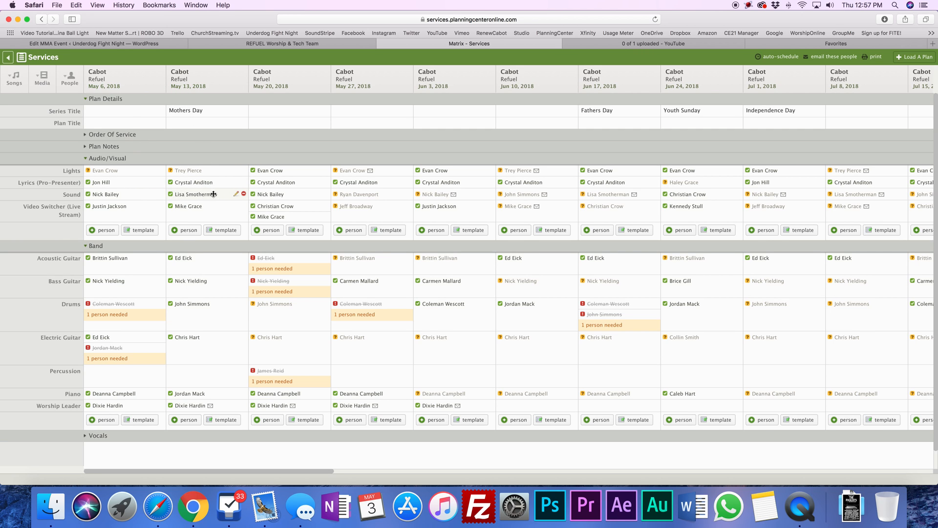
scroll(214, 194, right, 10)
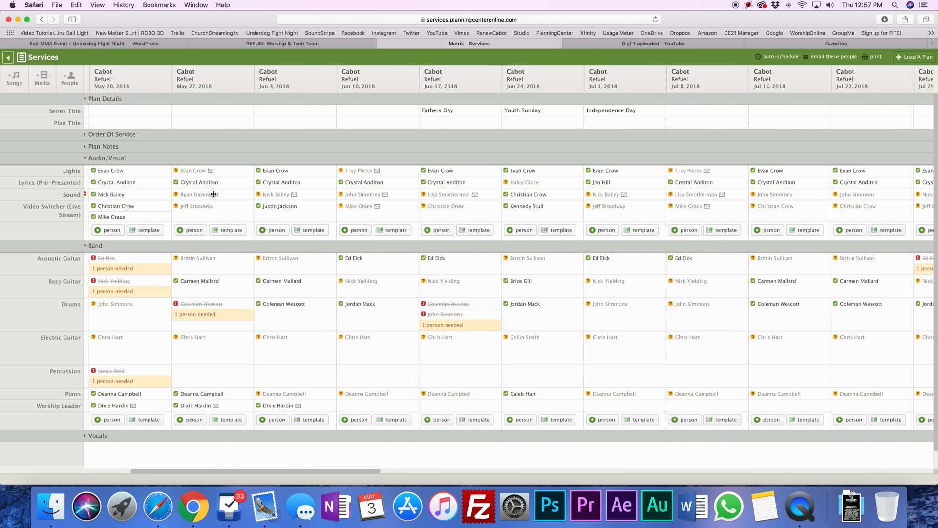
scroll(214, 194, right, 3)
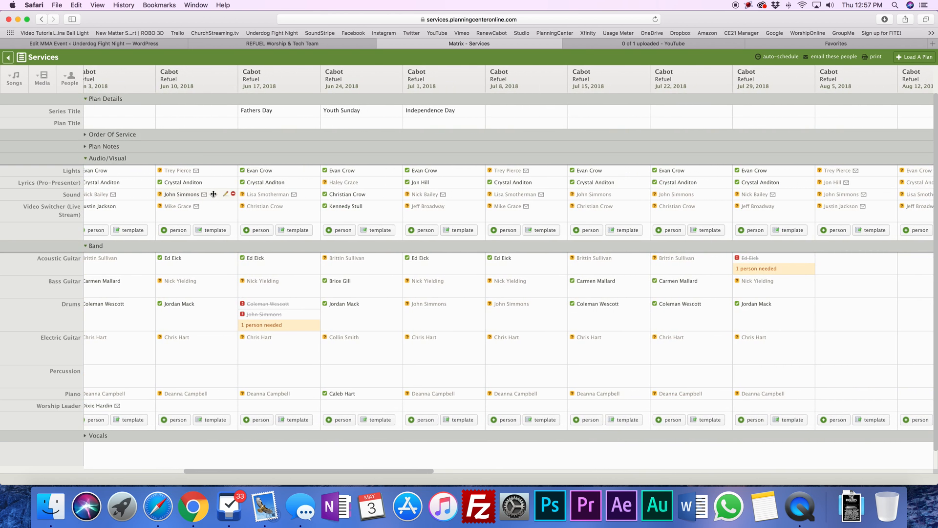
scroll(214, 194, left, 4)
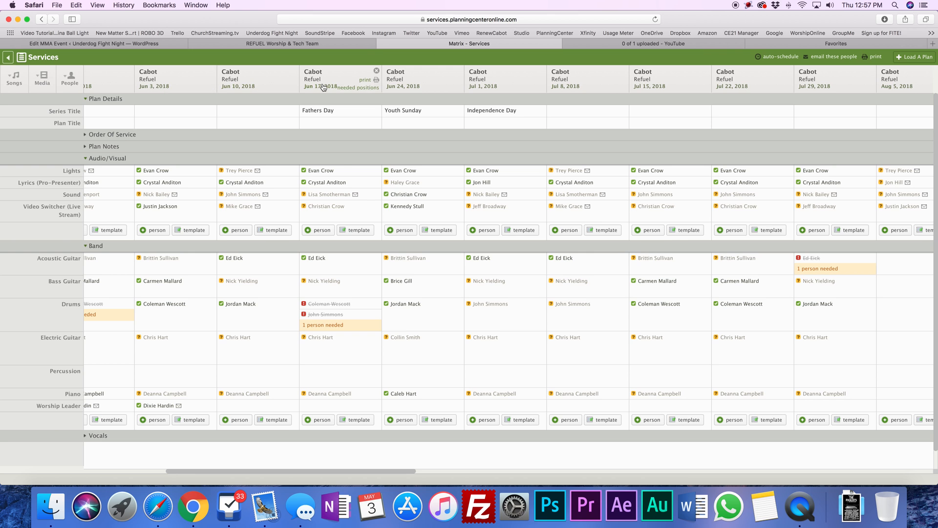
scroll(334, 195, right, 4)
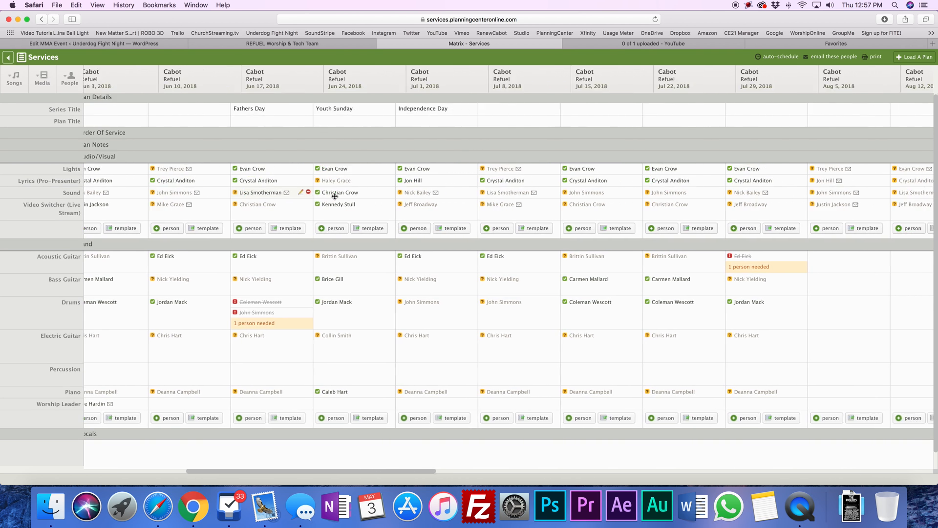
scroll(335, 195, right, 10)
scroll(335, 195, right, 5)
scroll(335, 196, right, 8)
scroll(335, 196, right, 5)
scroll(335, 196, right, 2)
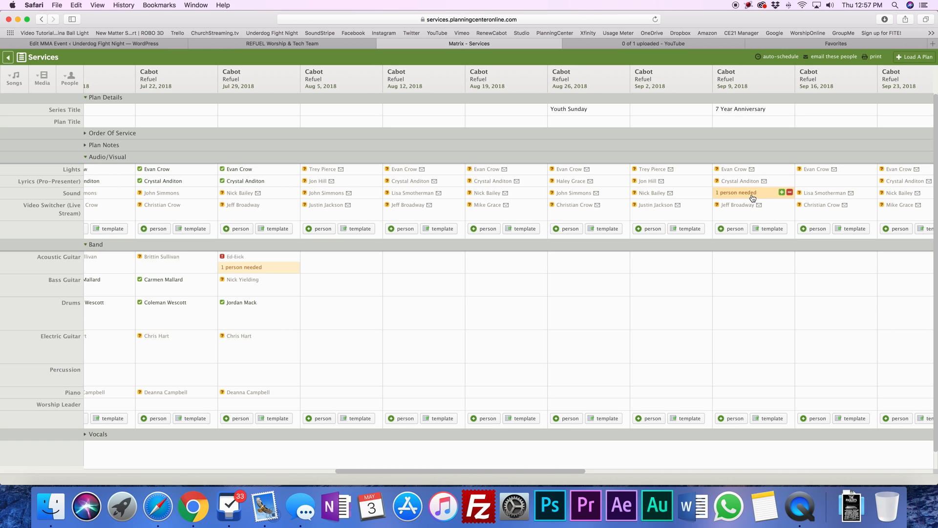
scroll(752, 197, right, 10)
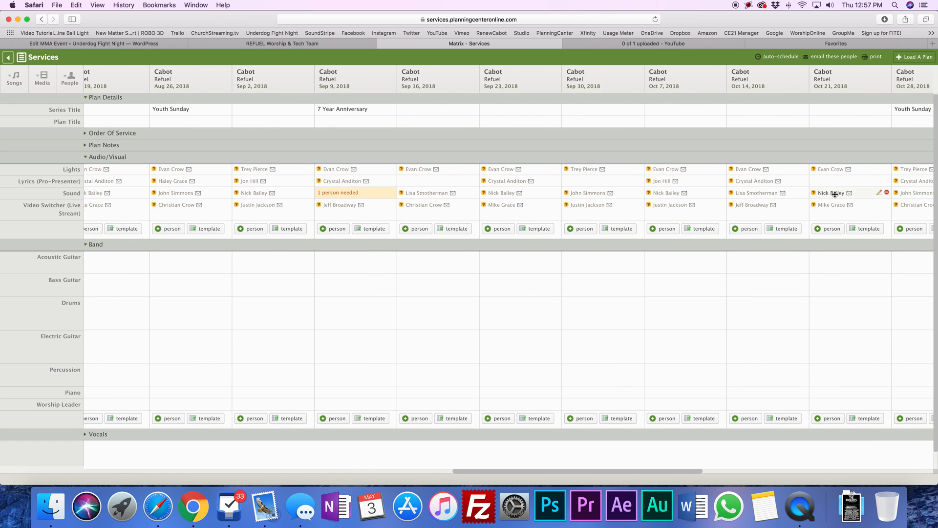
scroll(503, 193, down, 1)
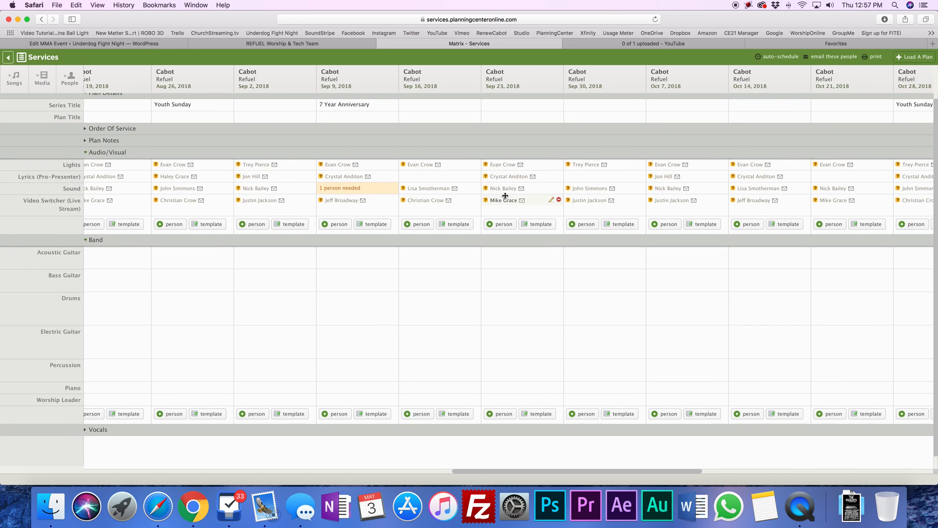
Step: Examine the Band assignments and unfilled positions across the plans from May through September 2018
scroll(235, 203, left, 20)
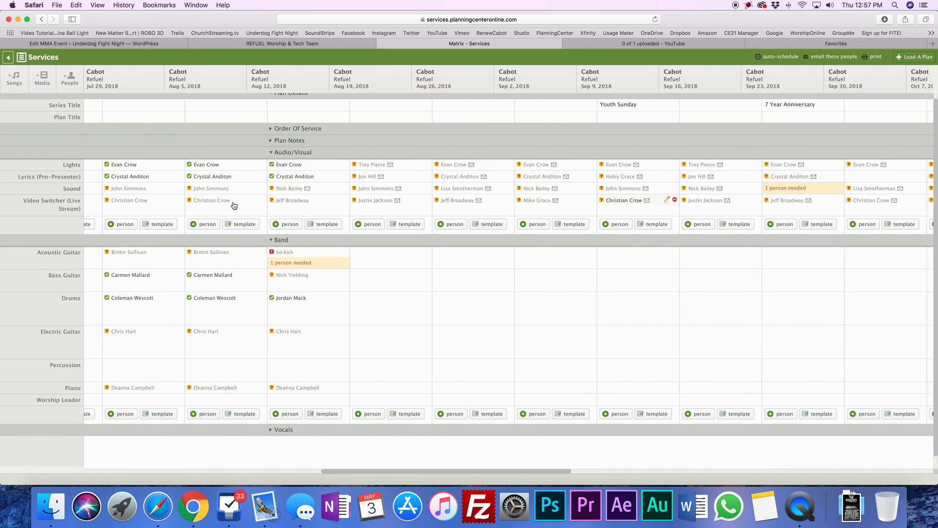
scroll(234, 205, left, 2)
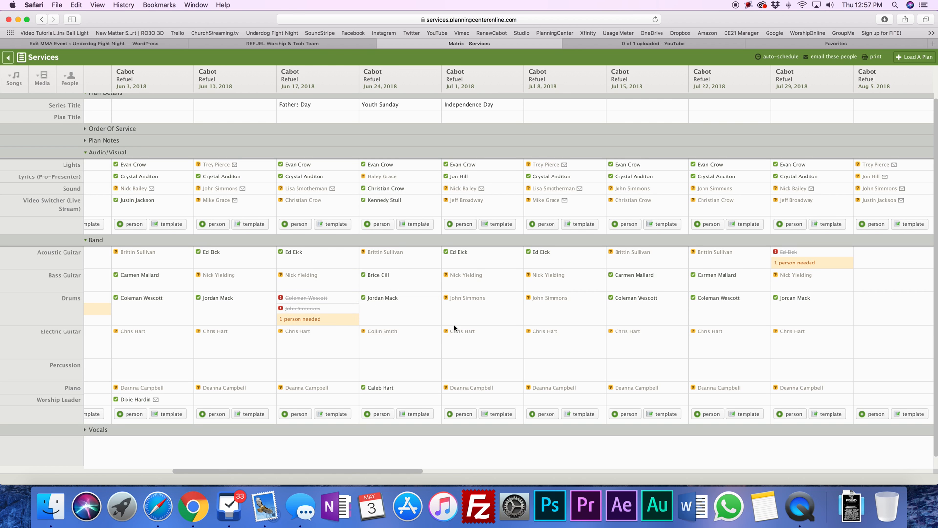
scroll(293, 320, left, 10)
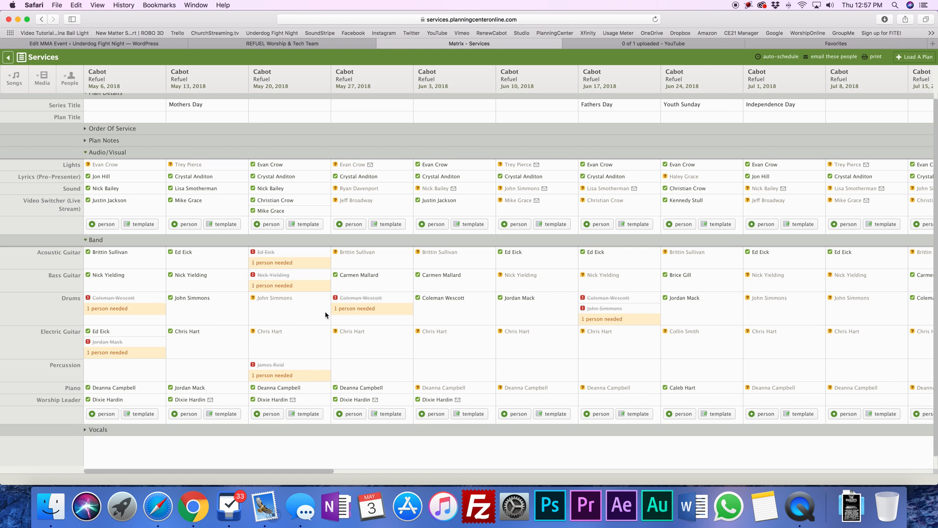
scroll(326, 315, right, 6)
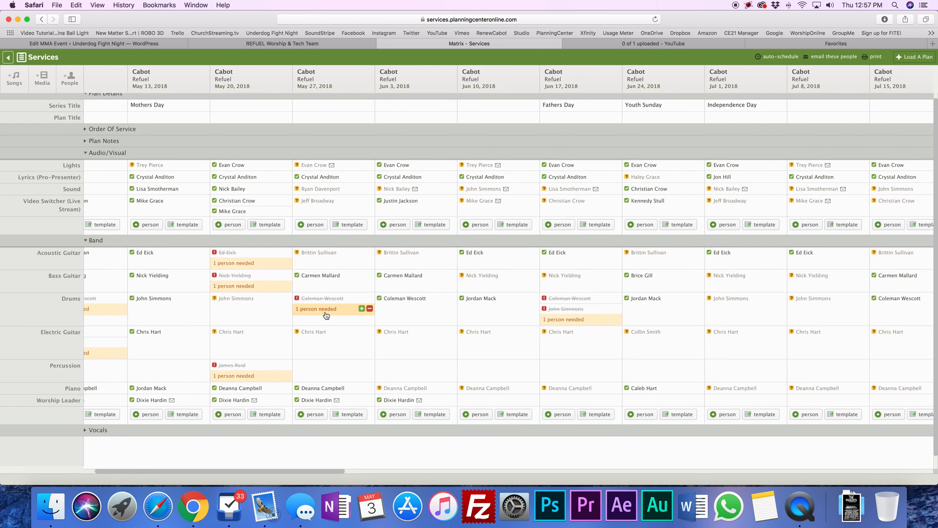
scroll(326, 316, right, 10)
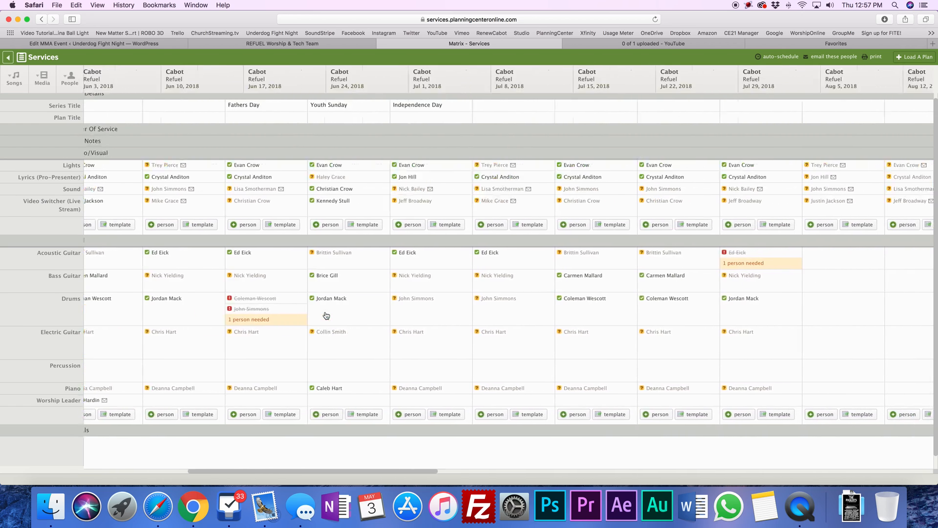
scroll(325, 315, right, 3)
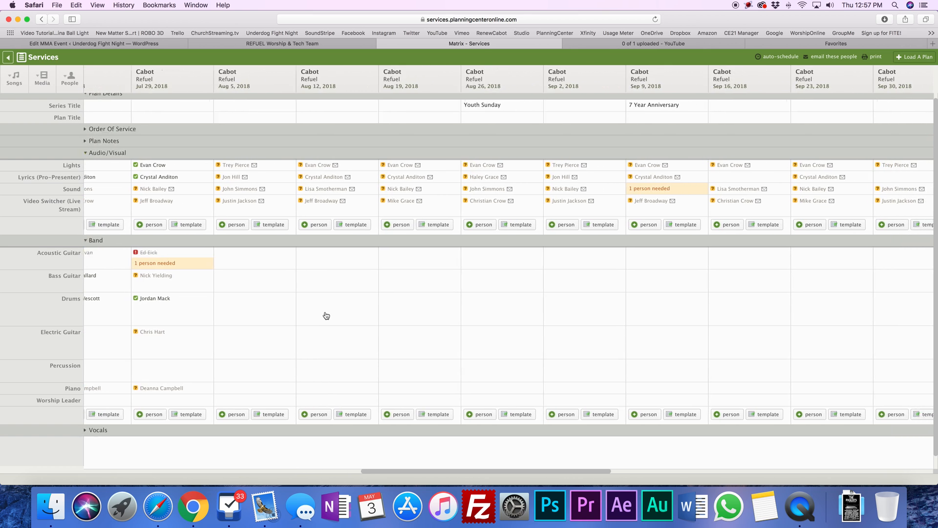
Step: Examine the Audio/Visual assignments across the Refuel plans from August through December 2018
scroll(326, 315, right, 2)
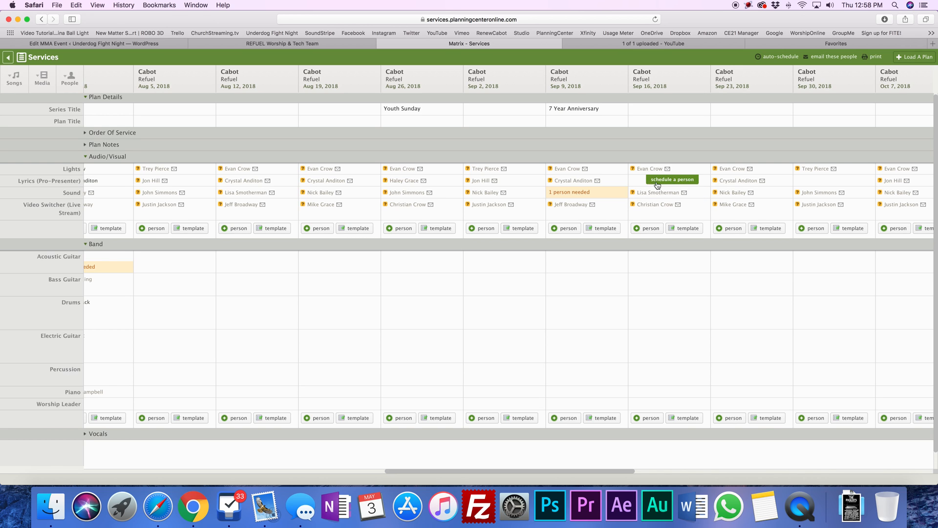
mouse_move(639, 183)
scroll(226, 221, right, 6)
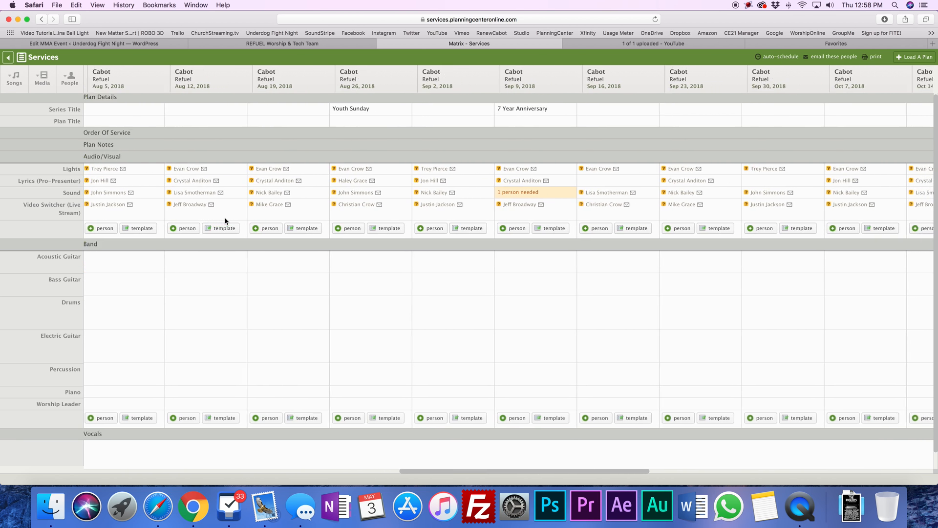
scroll(225, 221, right, 14)
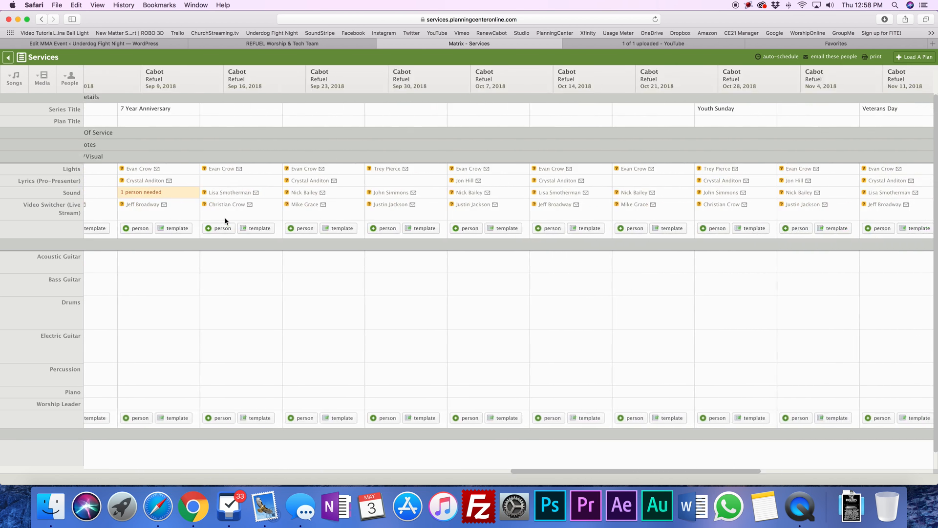
scroll(226, 221, right, 14)
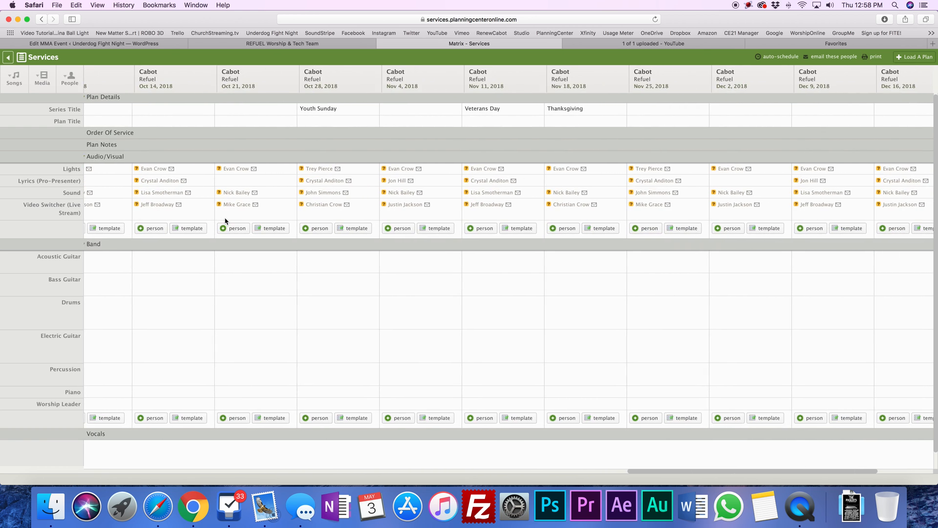
scroll(226, 221, right, 8)
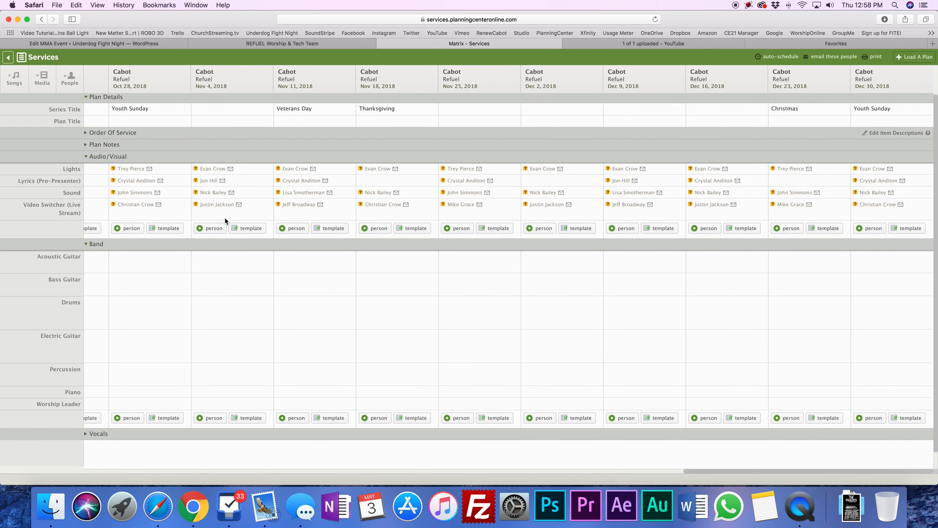
scroll(225, 221, left, 20)
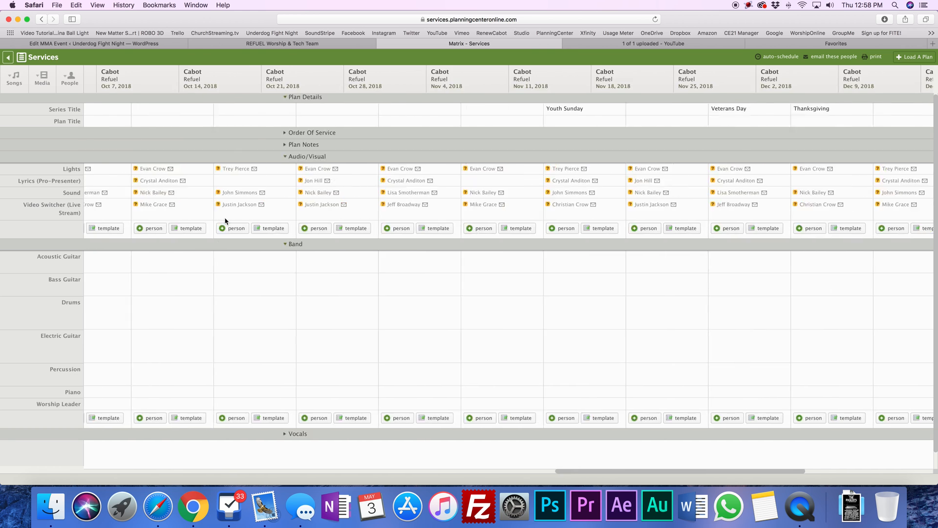
scroll(226, 220, left, 20)
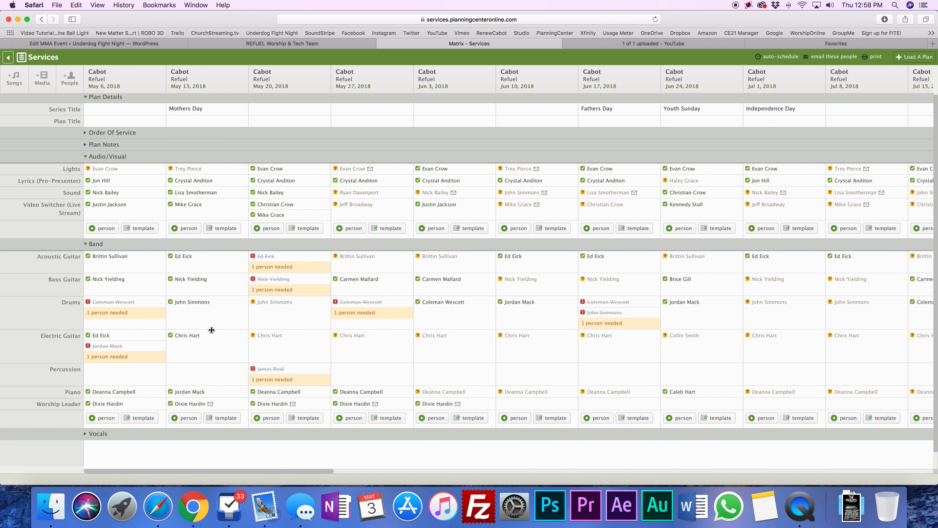
Step: Try to copy the July 22 Bass Guitar assignment to the August 19 plan, check the scheduling conflict's details and cancel
scroll(478, 313, right, 5)
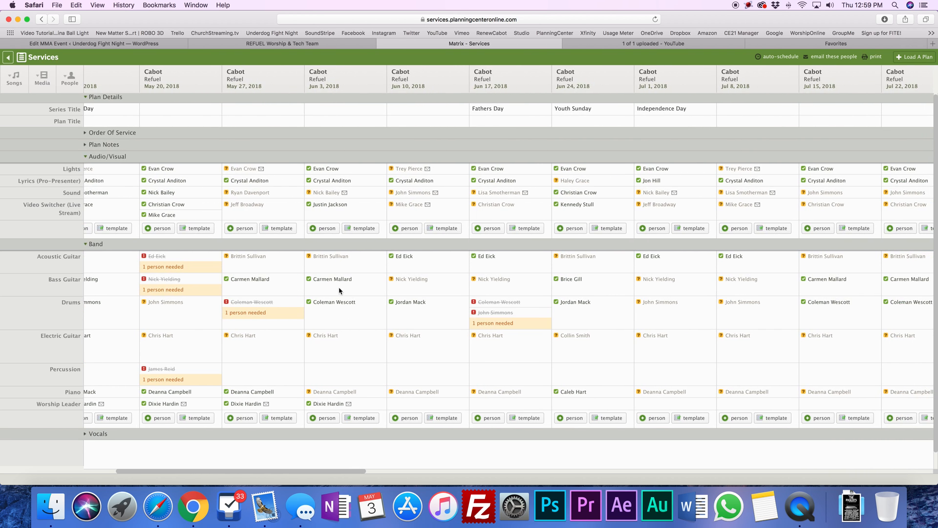
scroll(339, 290, right, 15)
scroll(339, 291, right, 6)
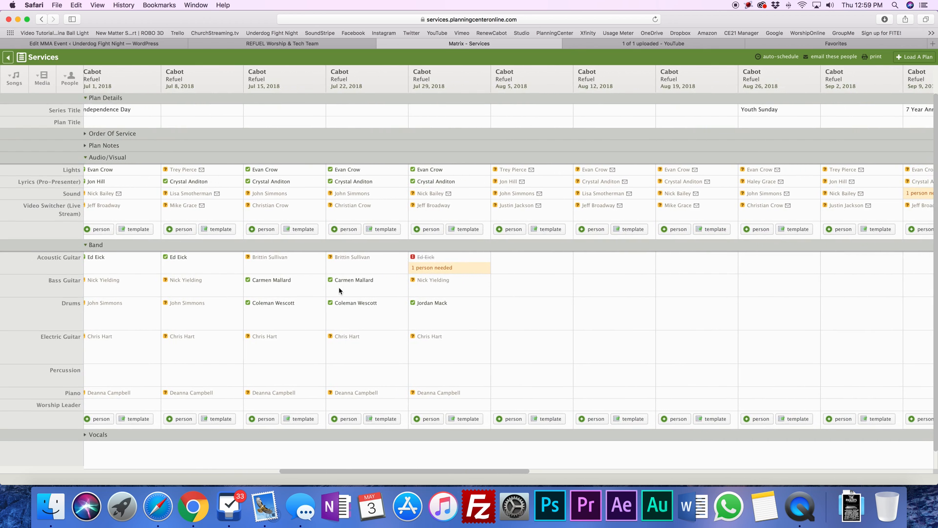
scroll(341, 290, right, 6)
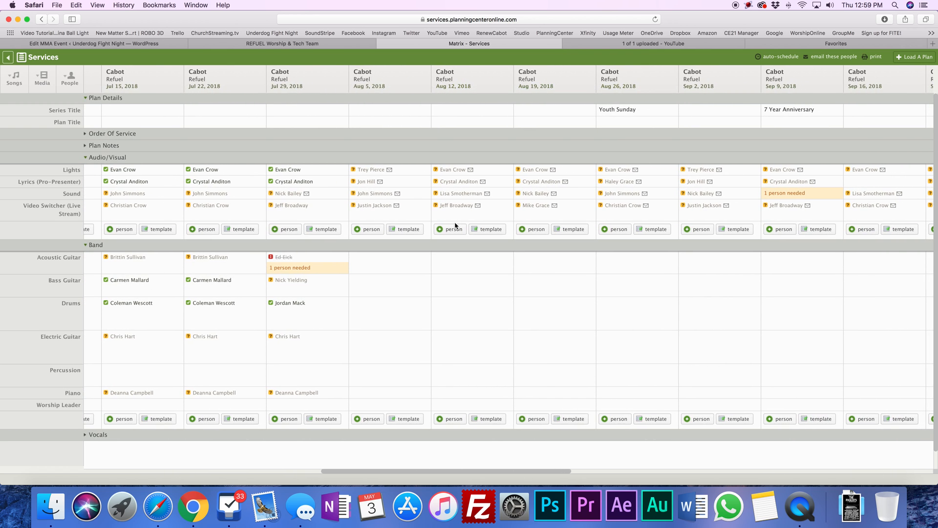
drag(207, 280, 527, 282)
mouse_move(335, 135)
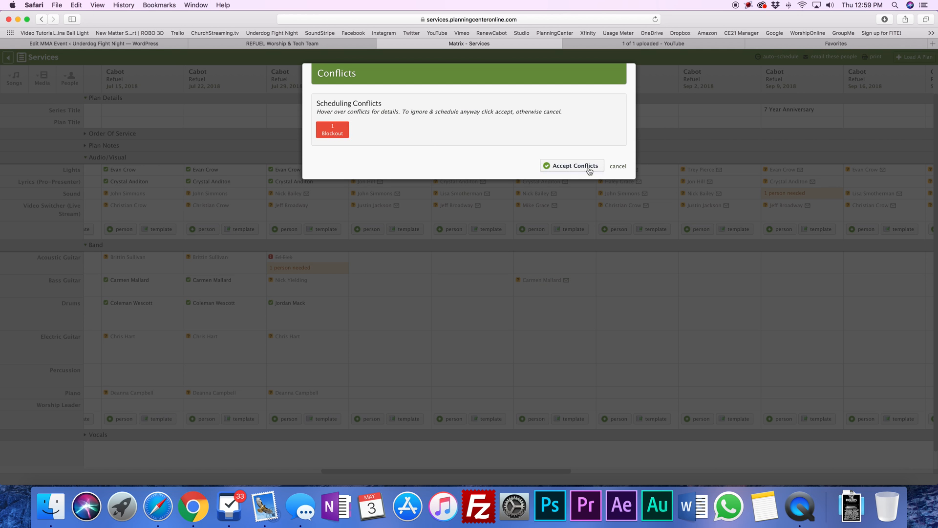
click(619, 167)
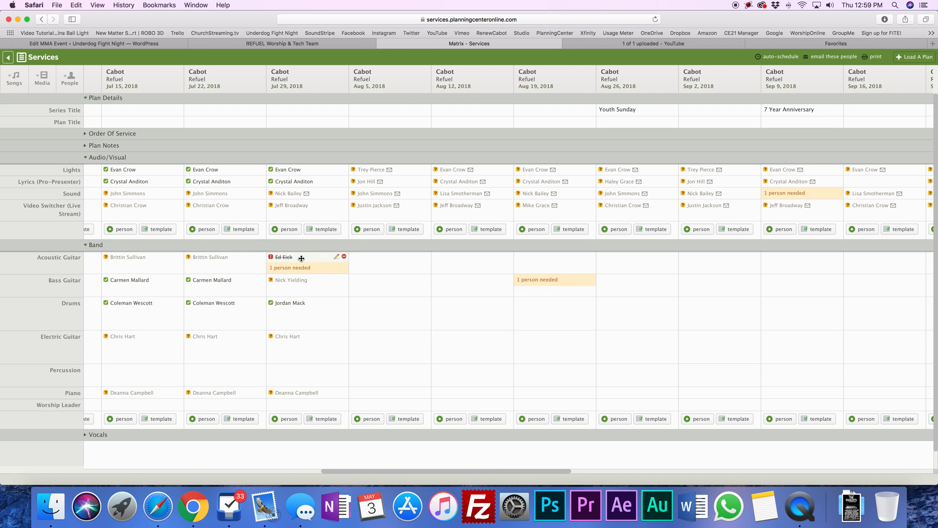
Step: Copy the July 22 Bass Guitar assignment to the August 26 plan
drag(215, 280, 627, 281)
mouse_move(702, 289)
mouse_move(590, 281)
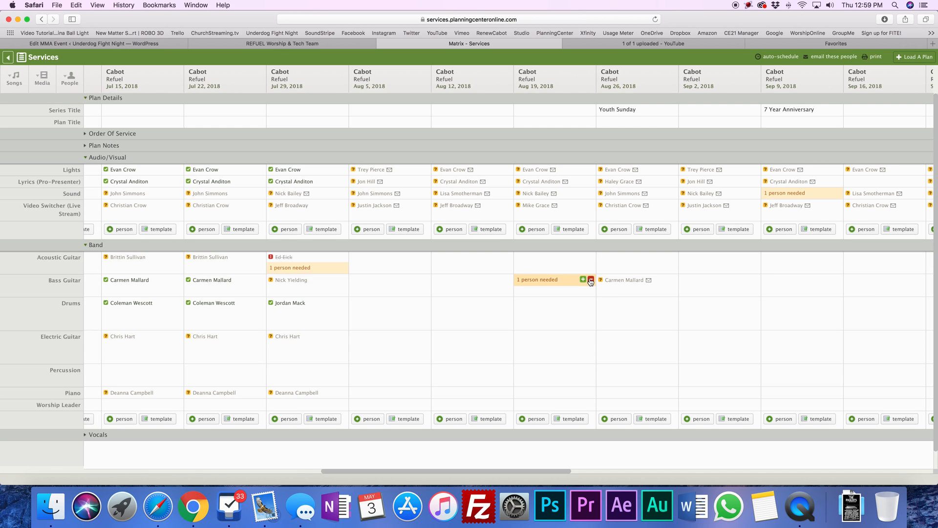
Step: Clear the Bass Guitar row of the unfilled August 19 position and of the August 26 person and position
click(591, 280)
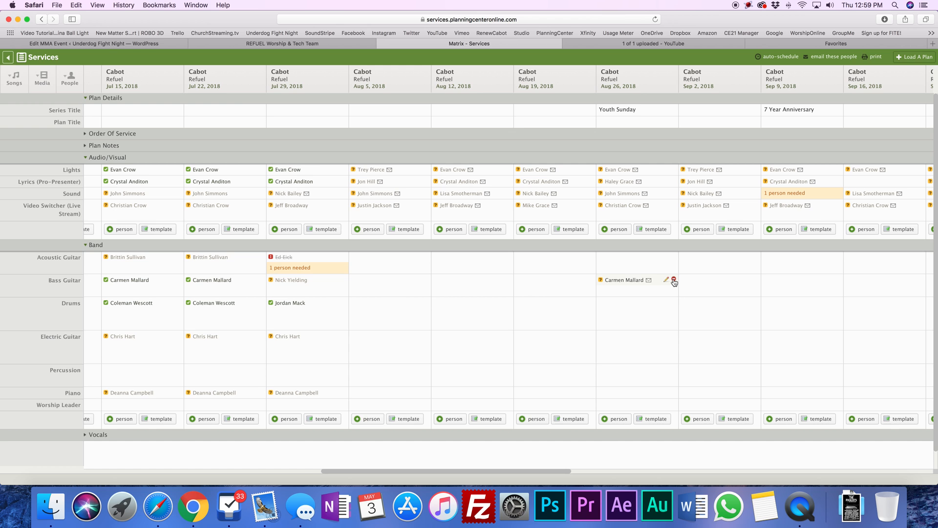
click(673, 280)
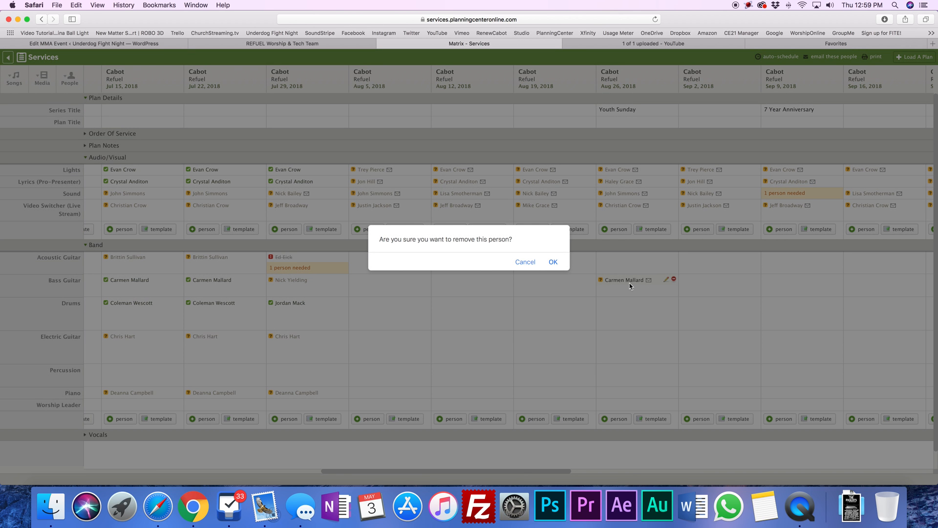
click(551, 264)
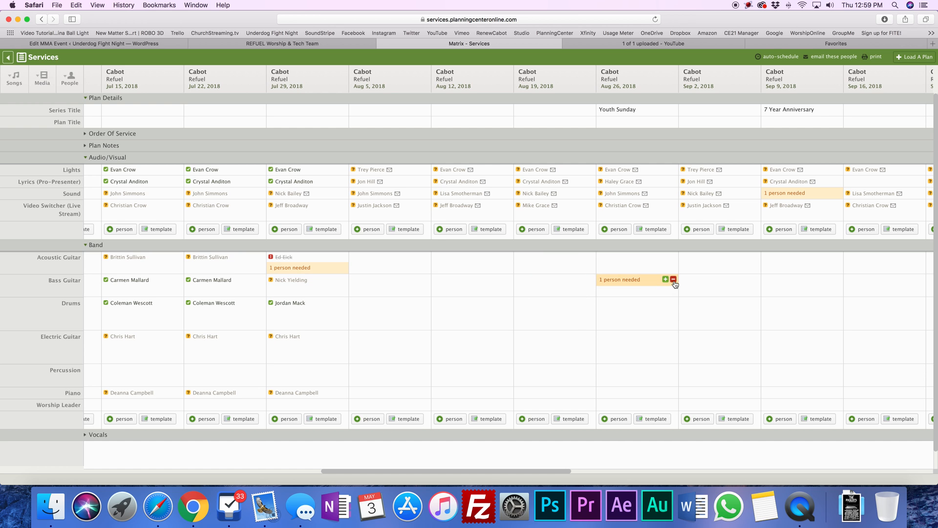
click(674, 280)
scroll(535, 290, left, 15)
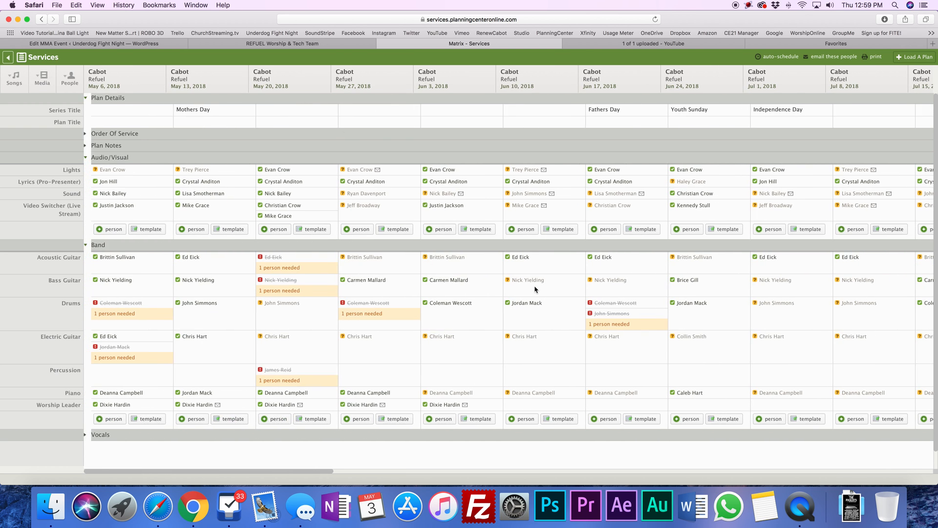